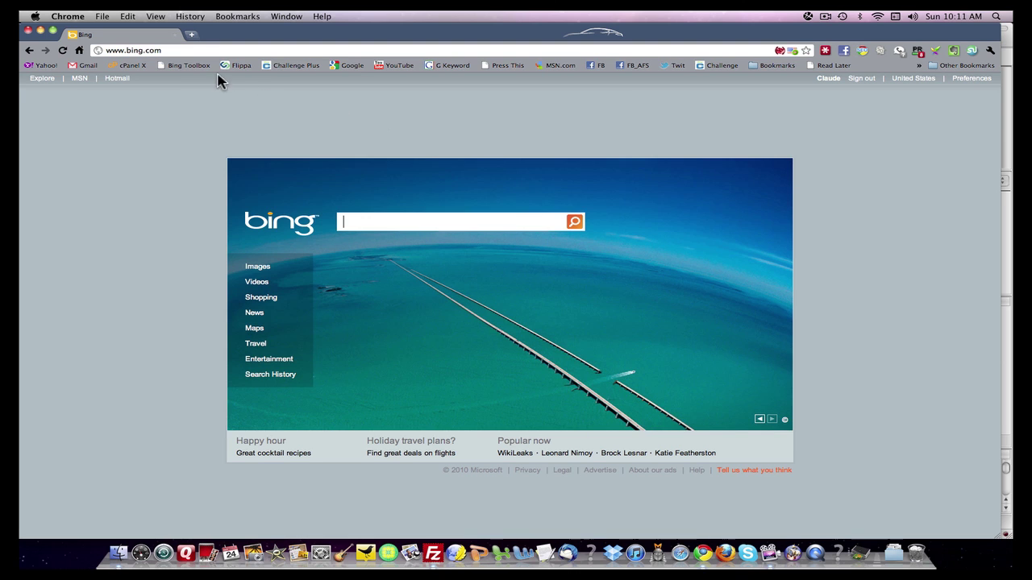
Open the Bing Webmaster Tools home page from the Bing Toolbox bookmark.
{"action": "left_click", "coordinate": [187, 66]}
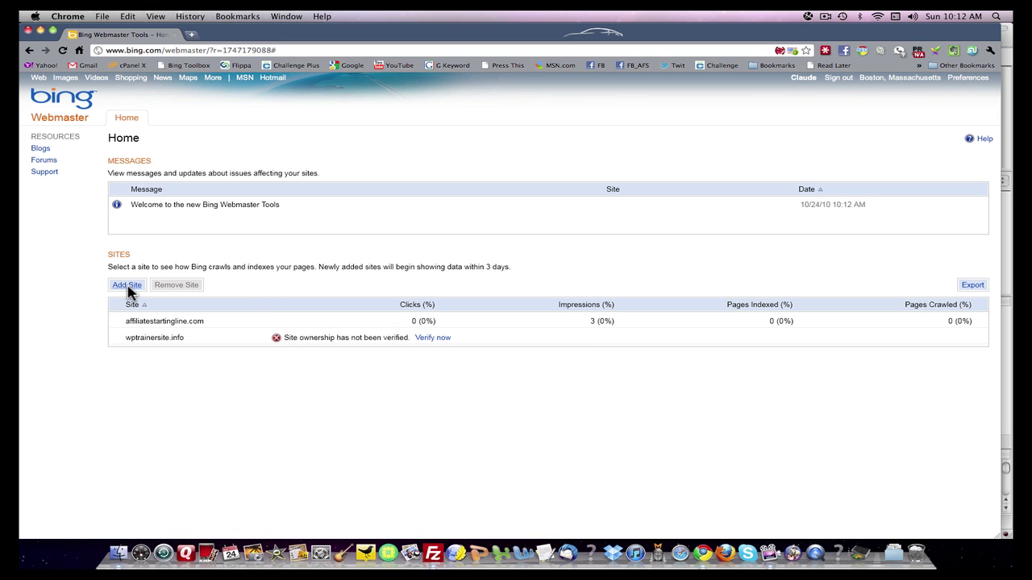
Remove wptrainersite.info from the Bing Webmaster Tools sites list.
{"action": "left_click", "coordinate": [115, 338]}
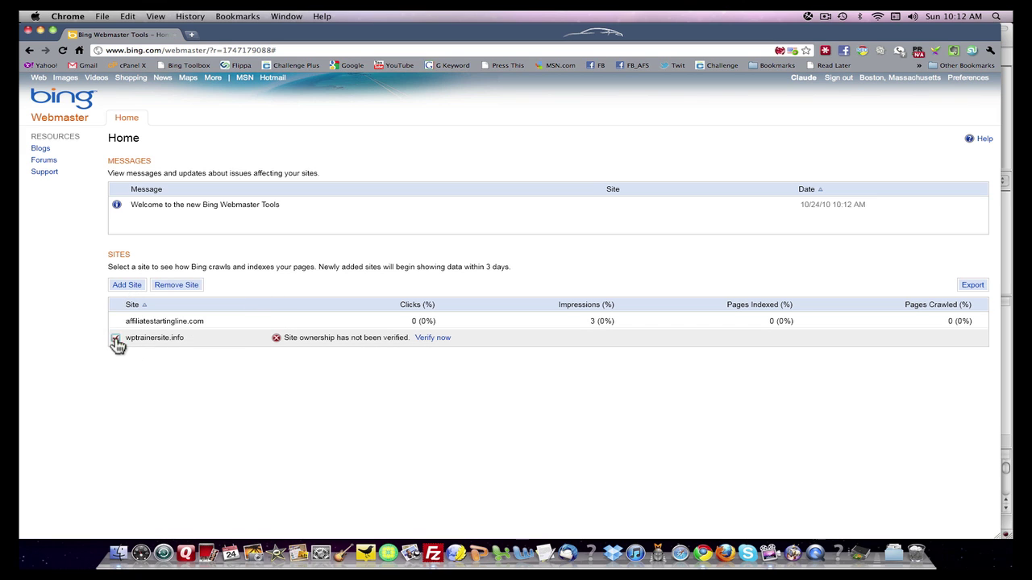
{"action": "left_click", "coordinate": [175, 285]}
{"action": "left_click", "coordinate": [367, 348]}
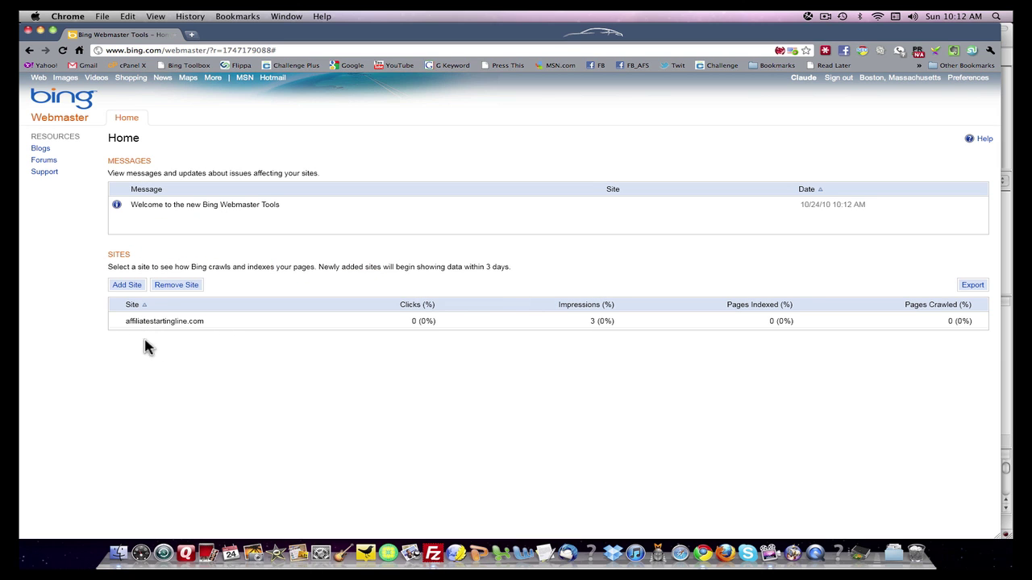
Add wptrainersite.info back as a new site and submit it.
{"action": "left_click", "coordinate": [129, 290]}
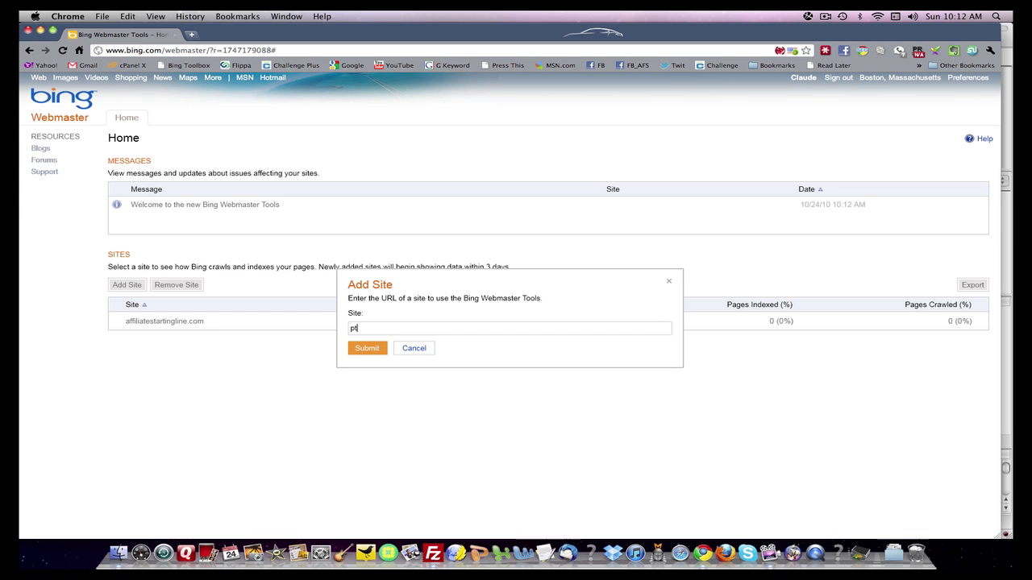
{"action": "type", "text": "ptrainersite.info"}
{"action": "left_click", "coordinate": [352, 330]}
{"action": "type", "text": "w"}
{"action": "left_click", "coordinate": [366, 349]}
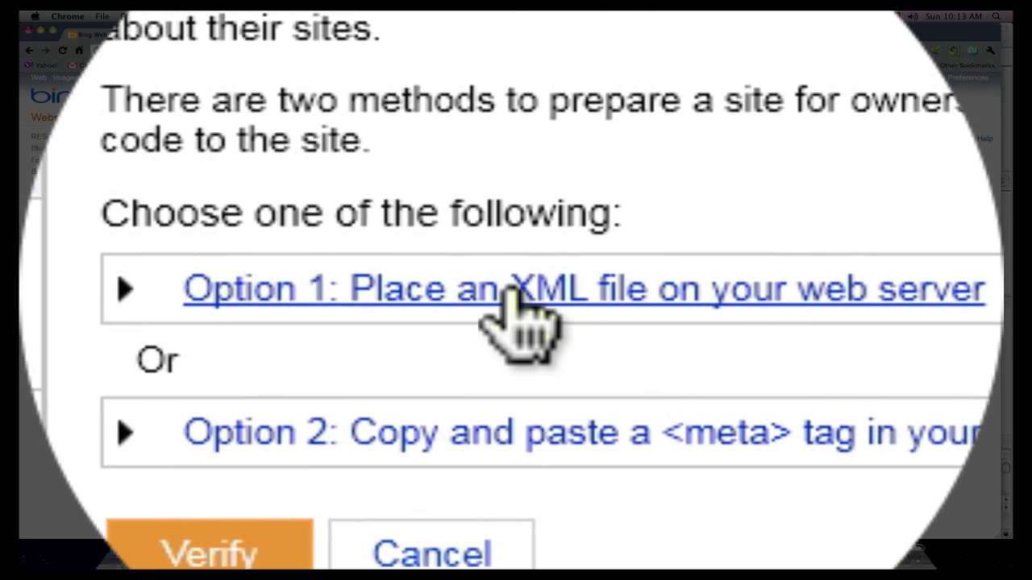
Expand Option 1, placing an XML file on the web server, in the Verify Ownership dialog.
{"action": "left_click", "coordinate": [510, 289]}
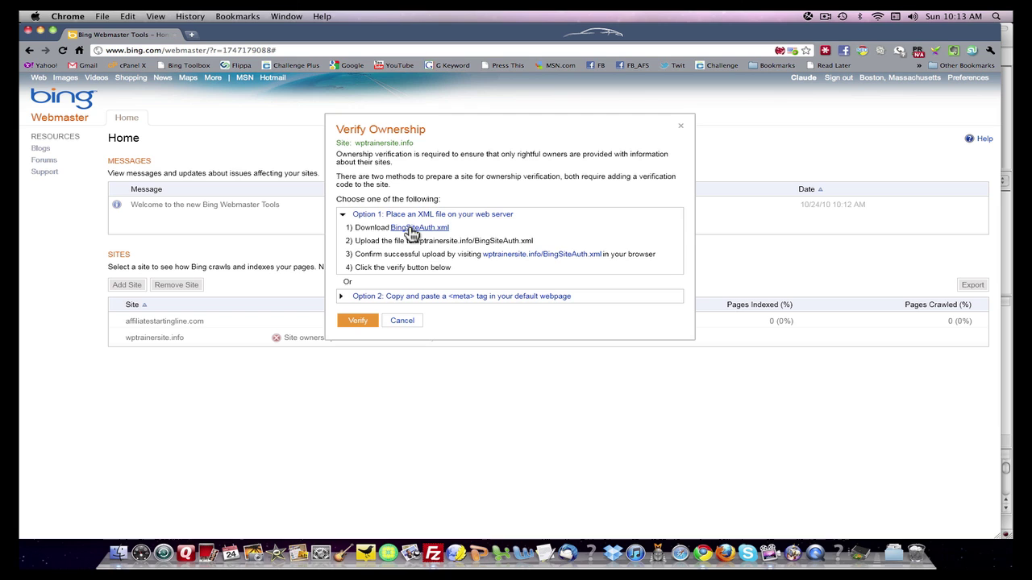
Download the BingSiteAuth.xml verification file to the Desktop as BingSiteAuth (2).xml.
{"action": "left_click", "coordinate": [411, 229]}
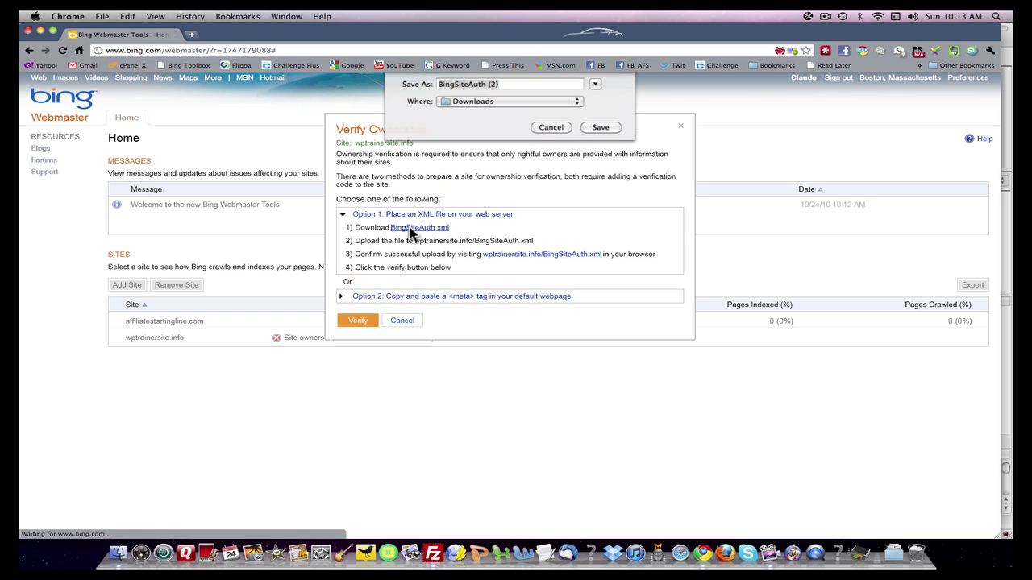
{"action": "left_click", "coordinate": [576, 108]}
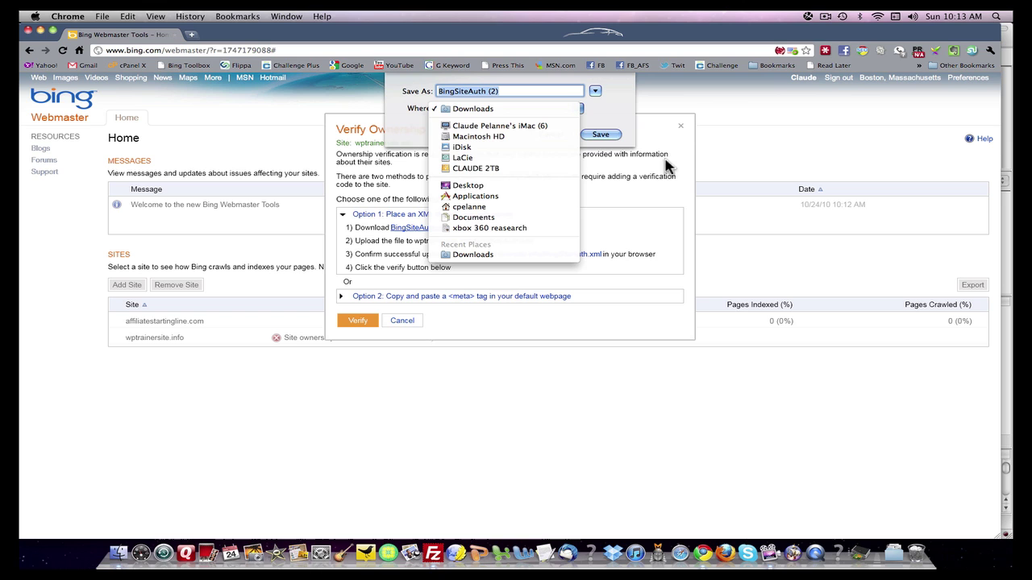
{"action": "left_click", "coordinate": [468, 185]}
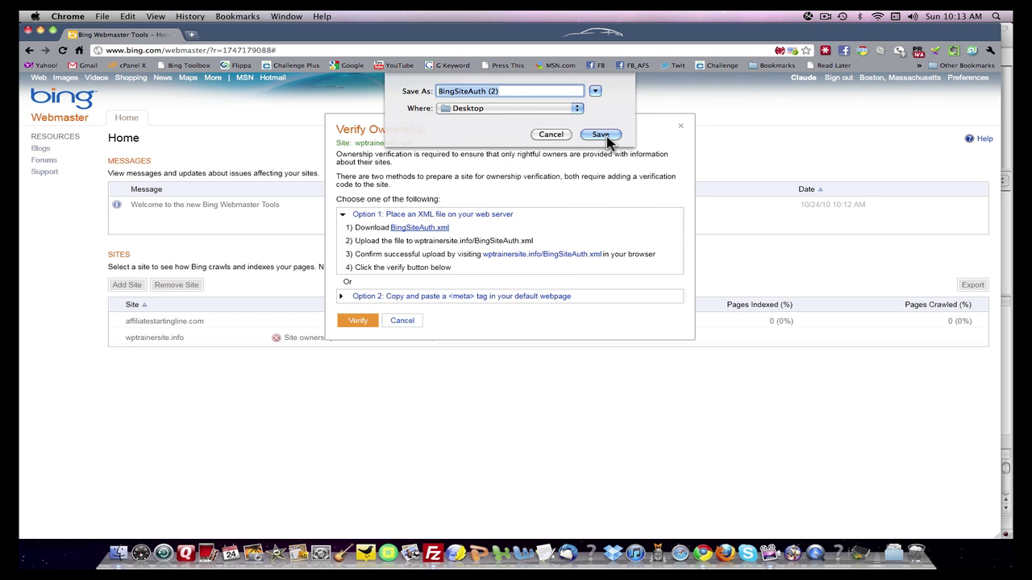
{"action": "left_click", "coordinate": [600, 134]}
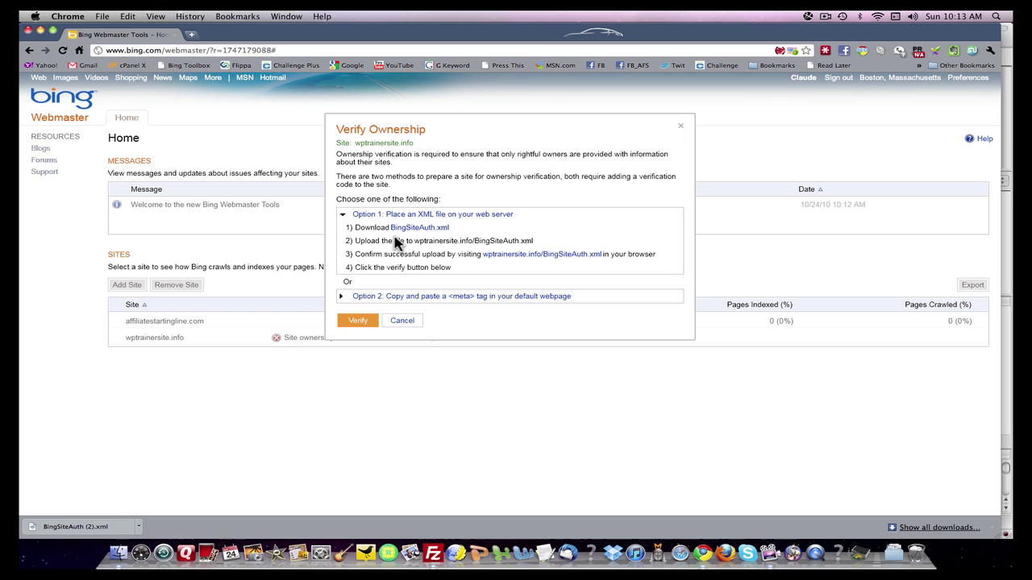
Switch to FileZilla and connect to the saved web server.
{"action": "middle_click", "coordinate": [322, 325]}
{"action": "left_click", "coordinate": [396, 194]}
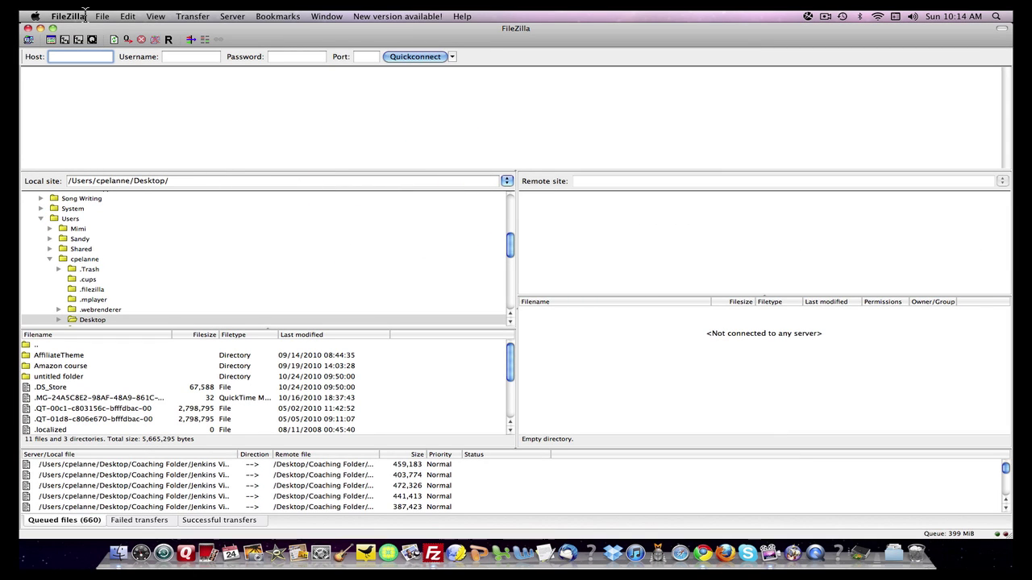
{"action": "left_click", "coordinate": [105, 17]}
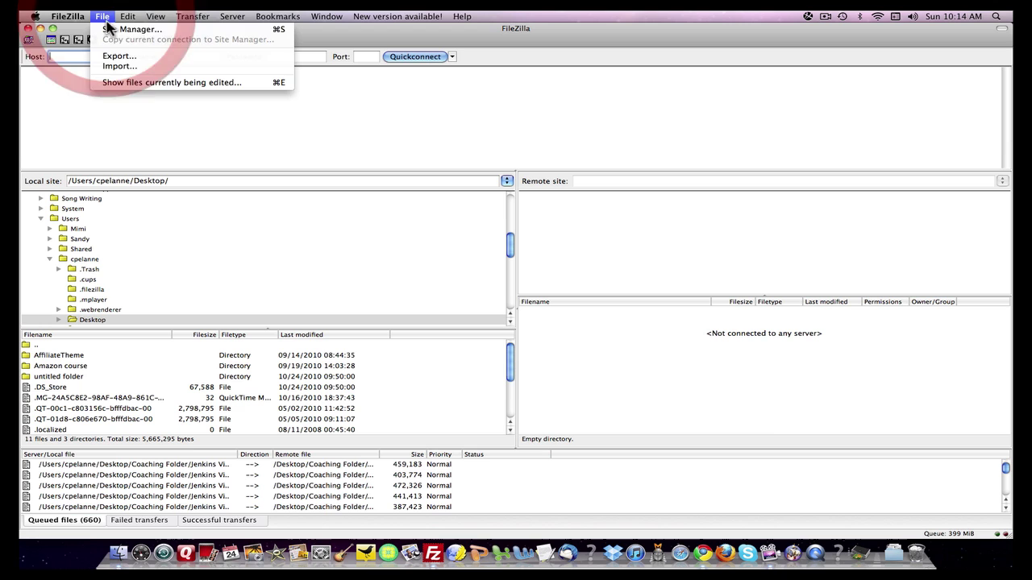
{"action": "left_click", "coordinate": [113, 25]}
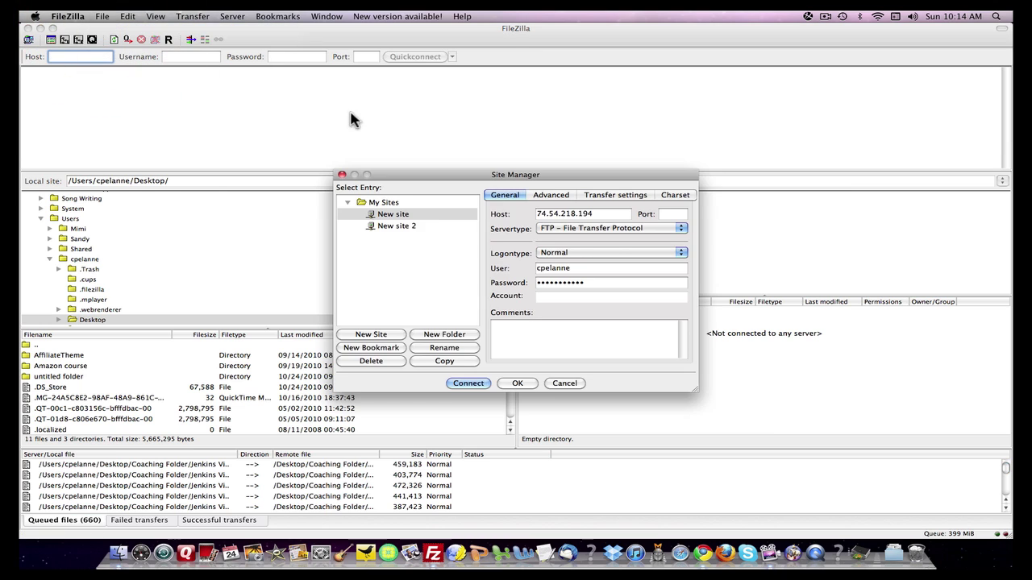
{"action": "left_click", "coordinate": [471, 384]}
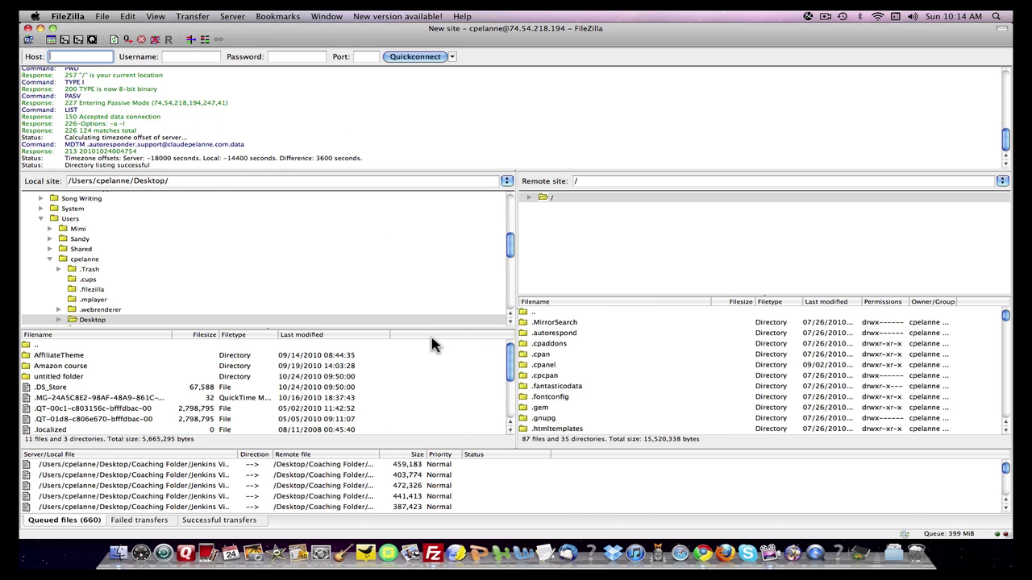
Upload BingSiteAuth.xml from the Desktop into the server's /public_html folder.
{"action": "scroll", "coordinate": [564, 359], "scroll_direction": "down", "scroll_amount": 5}
{"action": "scroll", "coordinate": [565, 359], "scroll_direction": "down", "scroll_amount": 3}
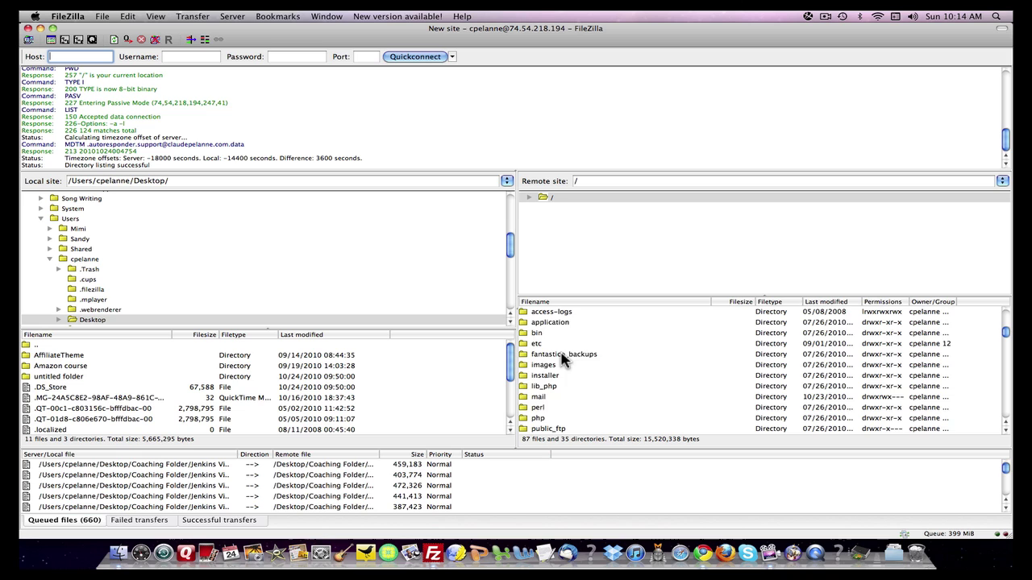
{"action": "double_click", "coordinate": [523, 388]}
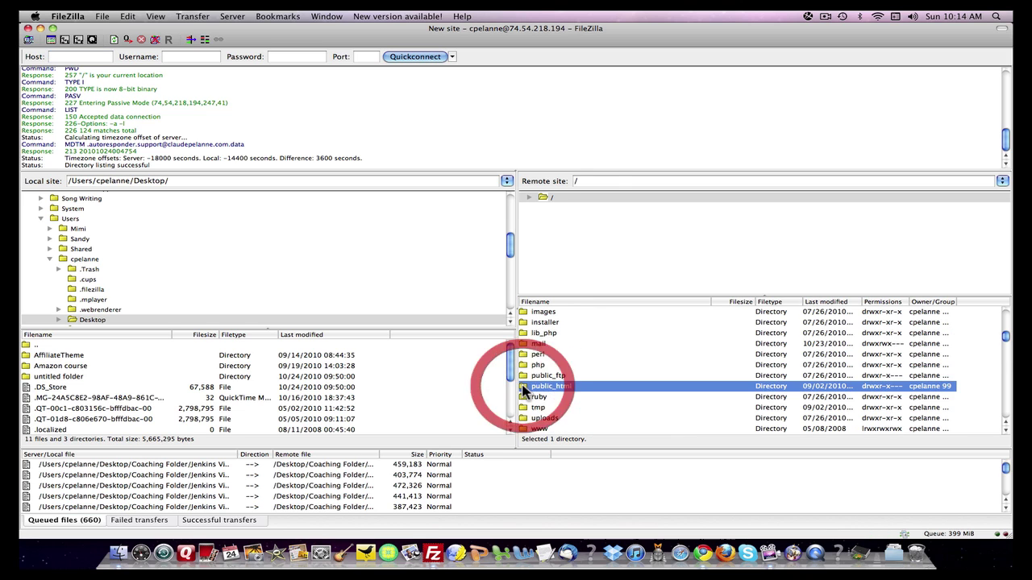
{"action": "scroll", "coordinate": [532, 385], "scroll_direction": "down", "scroll_amount": 4}
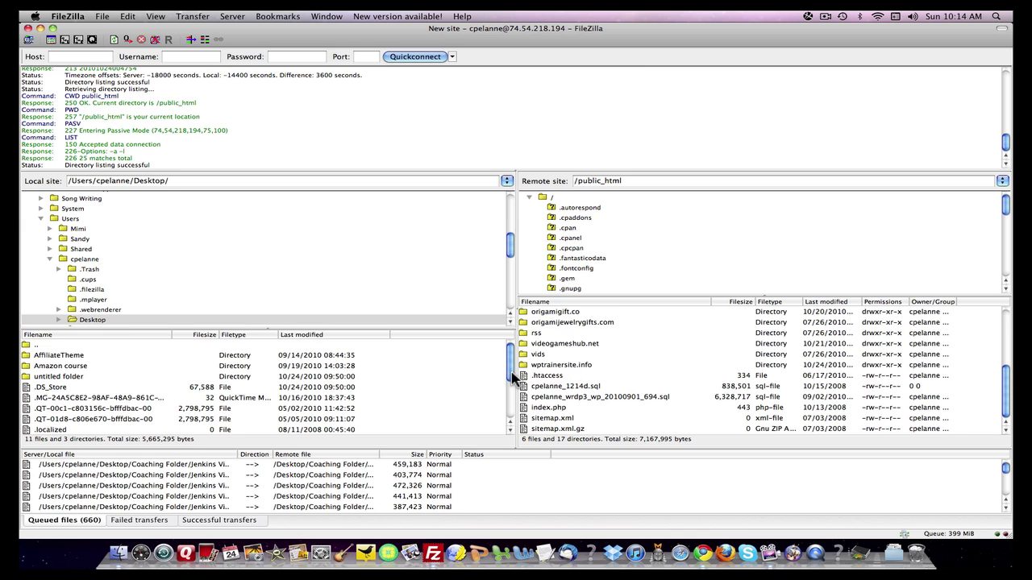
{"action": "scroll", "coordinate": [105, 394], "scroll_direction": "down", "scroll_amount": 3}
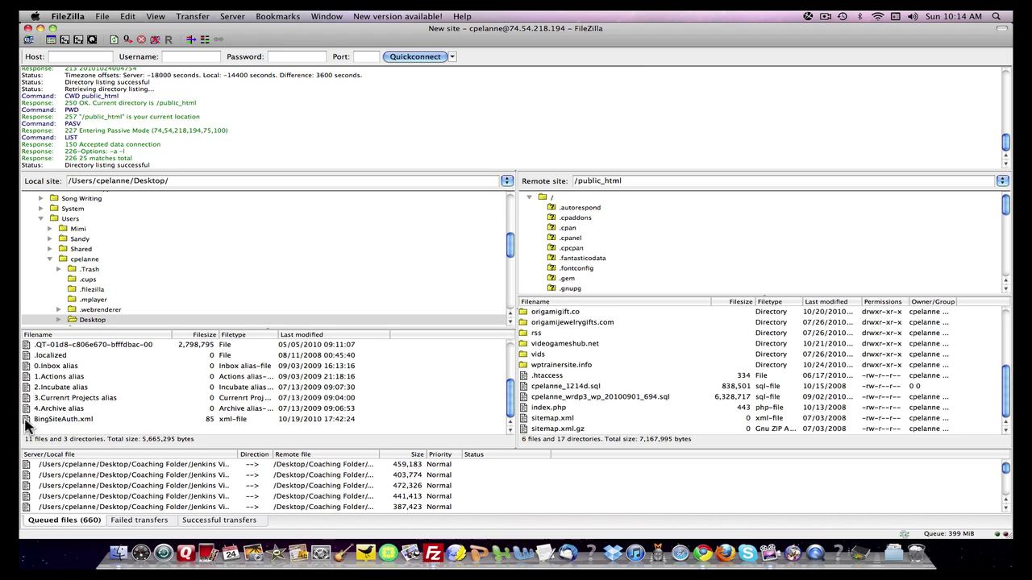
{"action": "left_click_drag", "start_coordinate": [29, 420], "coordinate": [525, 368]}
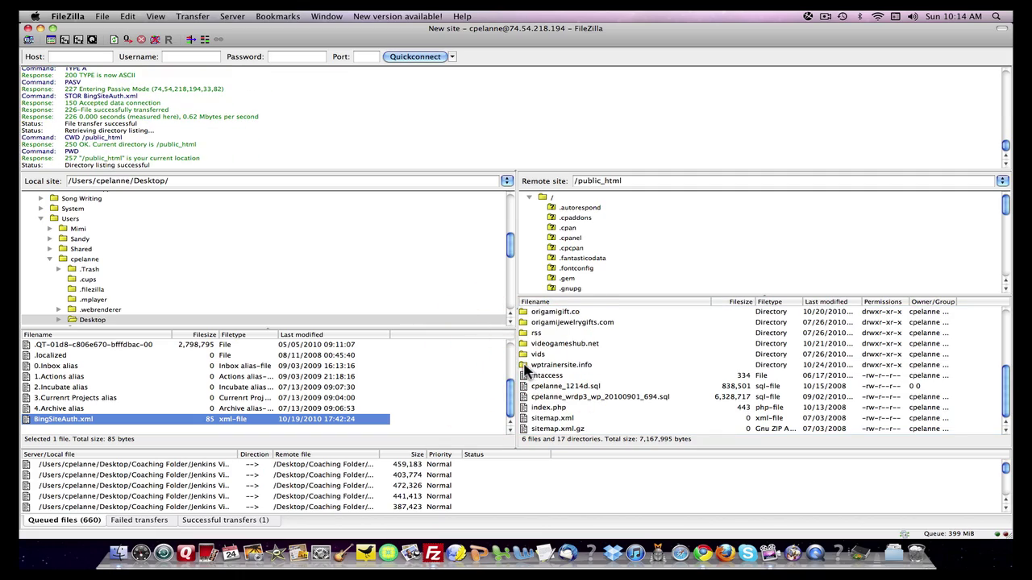
Load wptrainersite.info/BingSiteAuth.xml in a new Chrome tab to confirm the file is live.
{"action": "middle_click", "coordinate": [288, 235]}
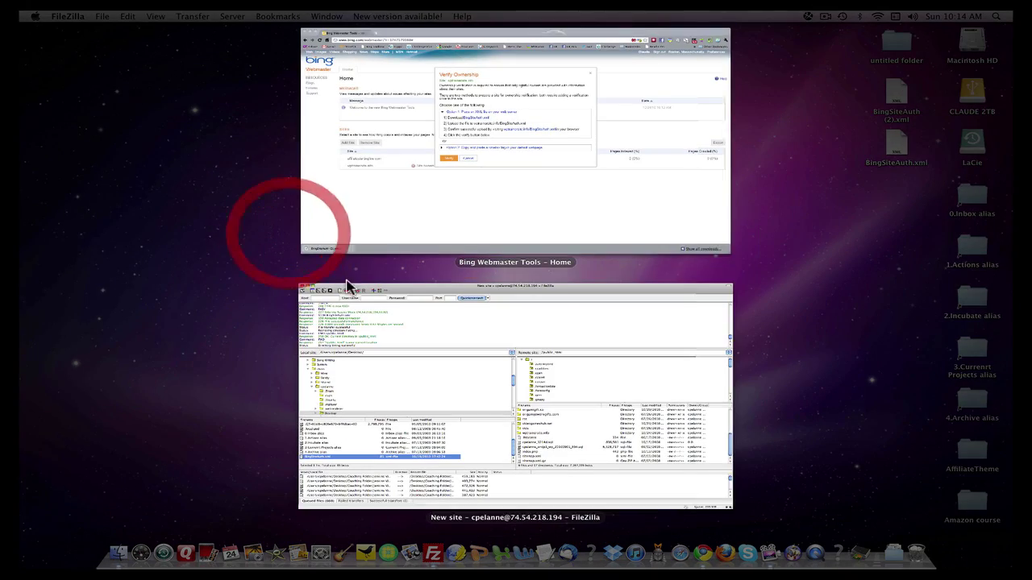
{"action": "left_click", "coordinate": [354, 201]}
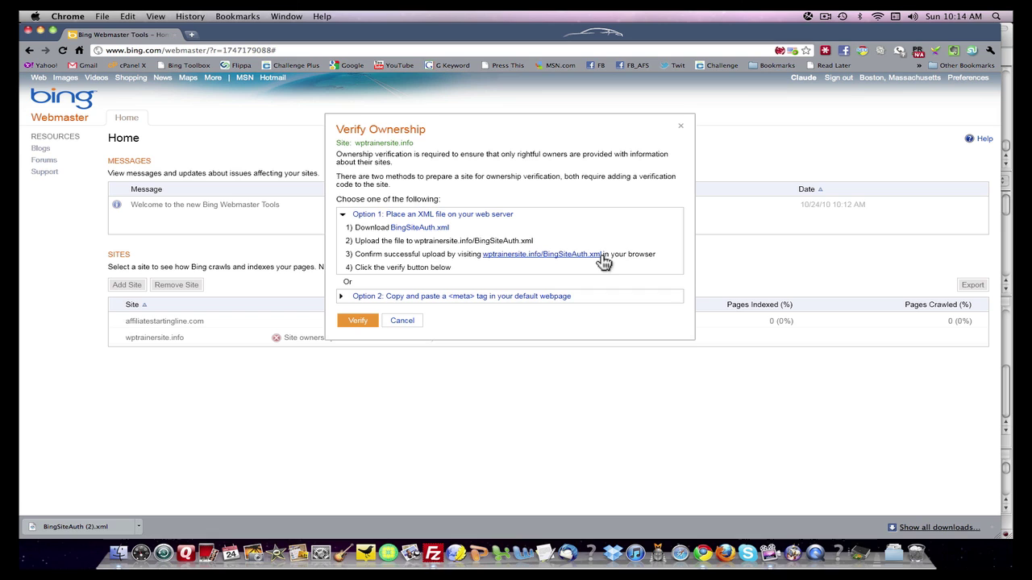
{"action": "left_click", "coordinate": [476, 288]}
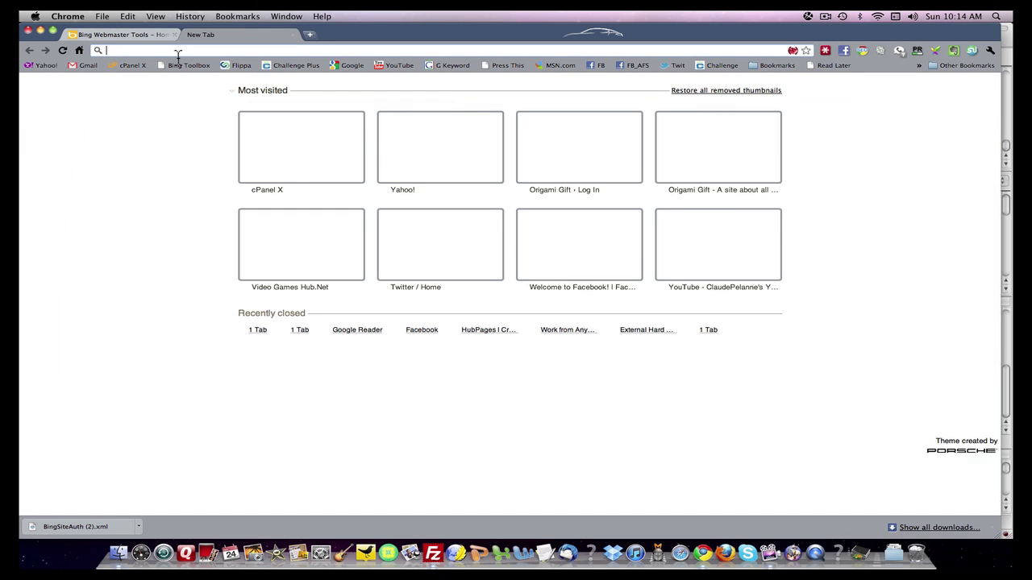
{"action": "type", "text": "wptrainer"}
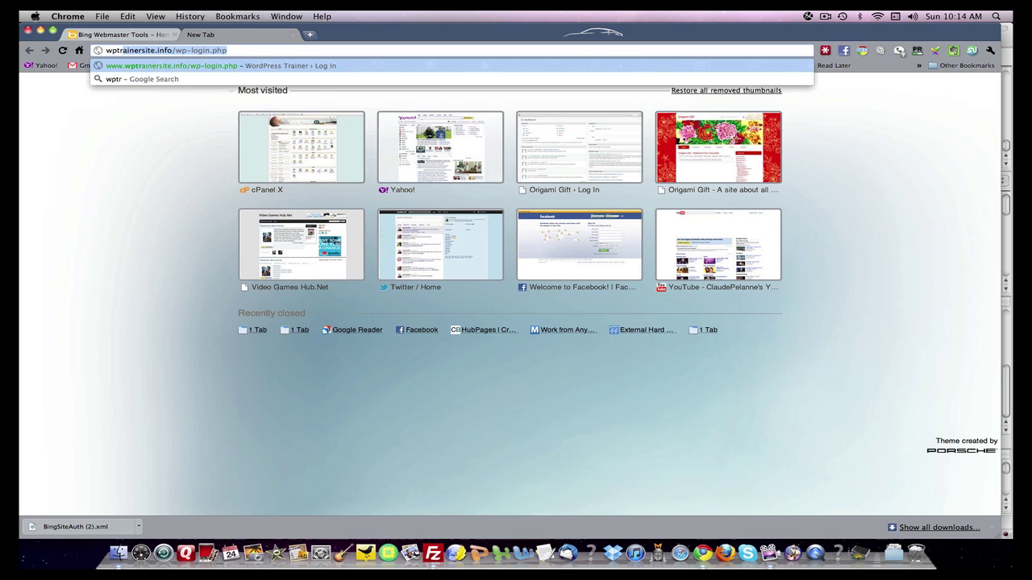
{"action": "type", "text": "sit"}
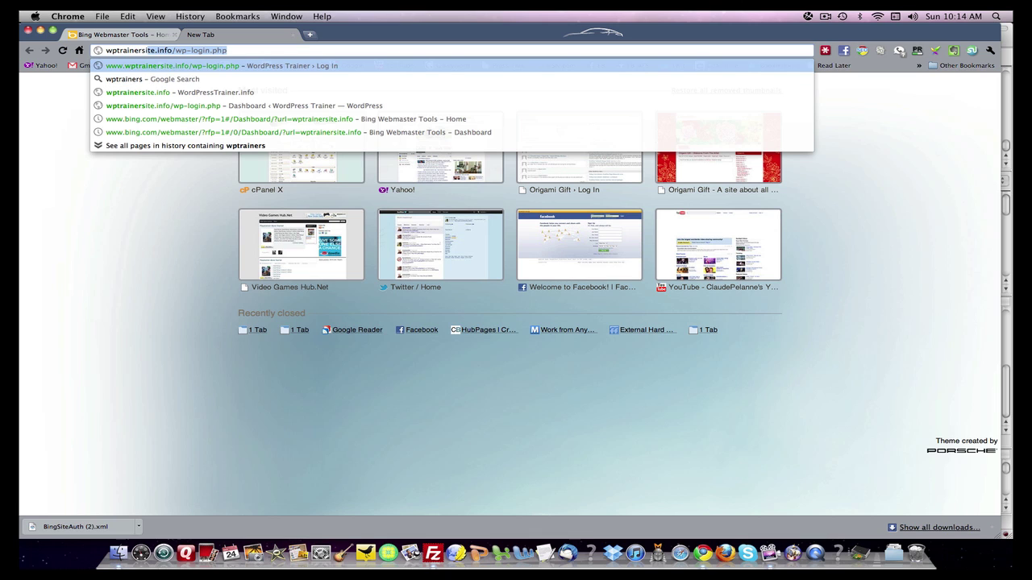
{"action": "type", "text": "e.info"}
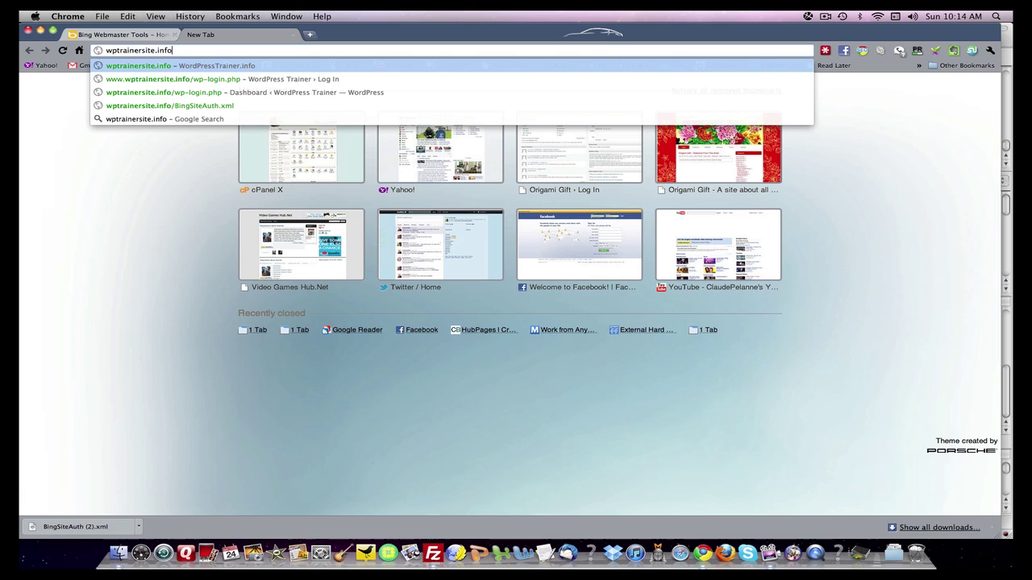
{"action": "type", "text": "/Bing"}
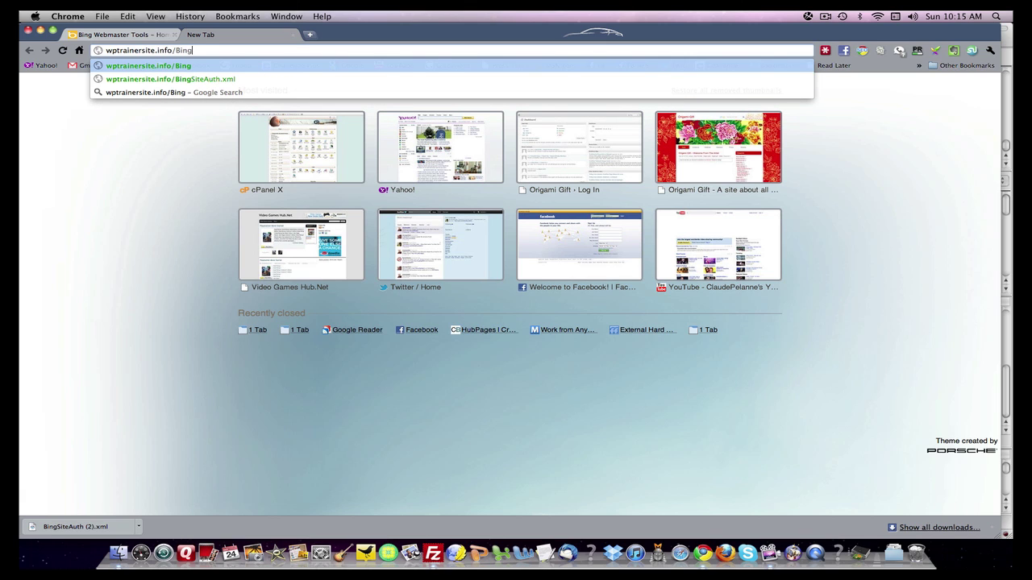
{"action": "type", "text": "SiteA"}
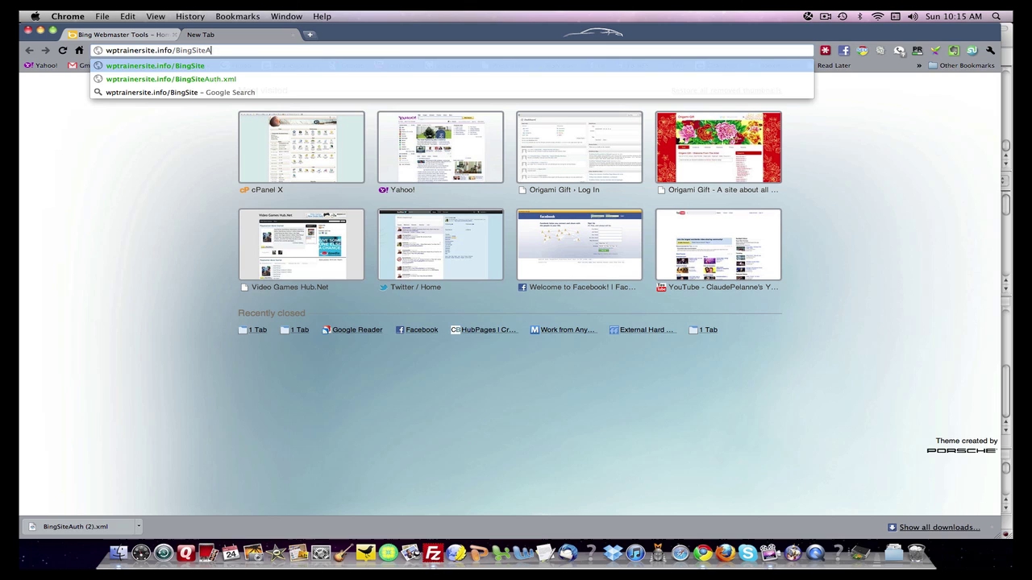
{"action": "type", "text": "uth"}
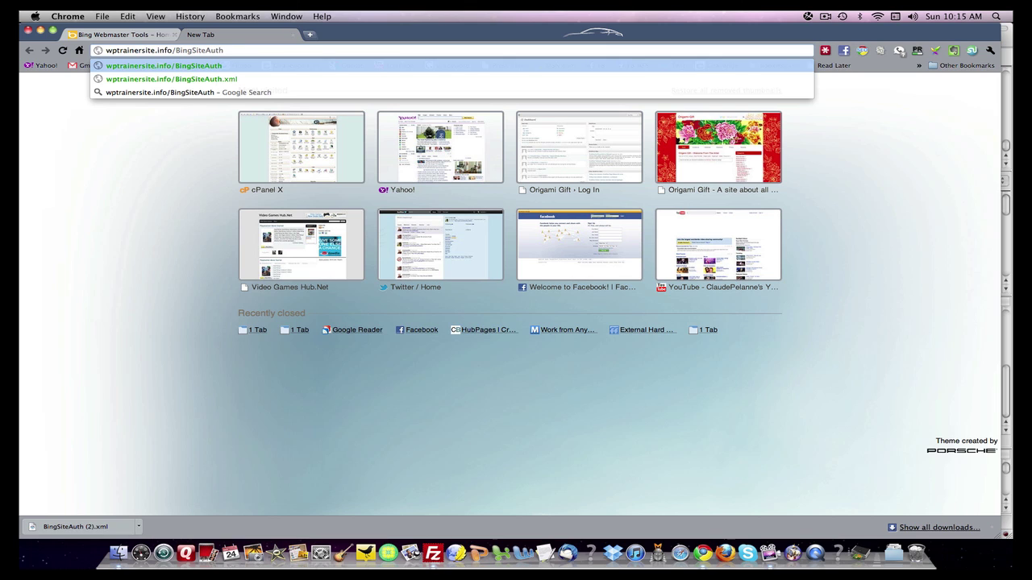
{"action": "type", "text": ".h"}
{"action": "key", "text": "BackSpace"}
{"action": "type", "text": "xml"}
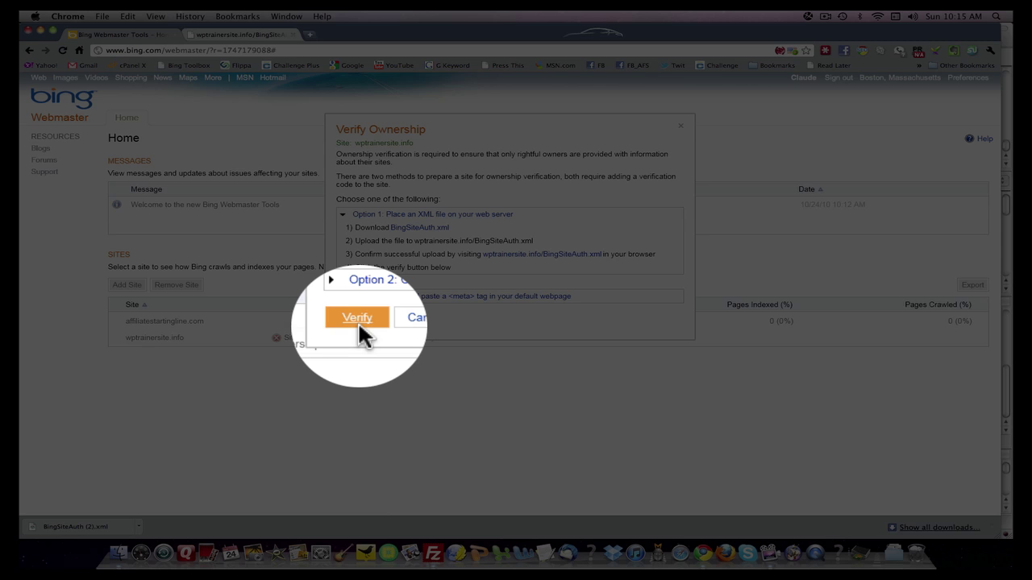
Verify ownership of wptrainersite.info using the uploaded XML file.
{"action": "left_click", "coordinate": [357, 319]}
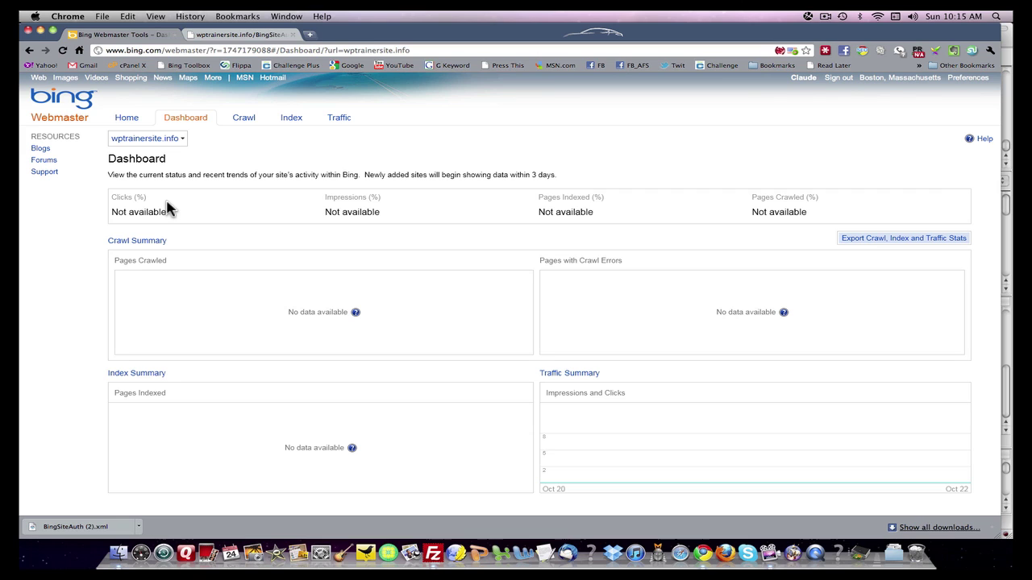
Return to the Home site list via the Bing Toolbox bookmark and sign in again.
{"action": "left_click", "coordinate": [127, 121]}
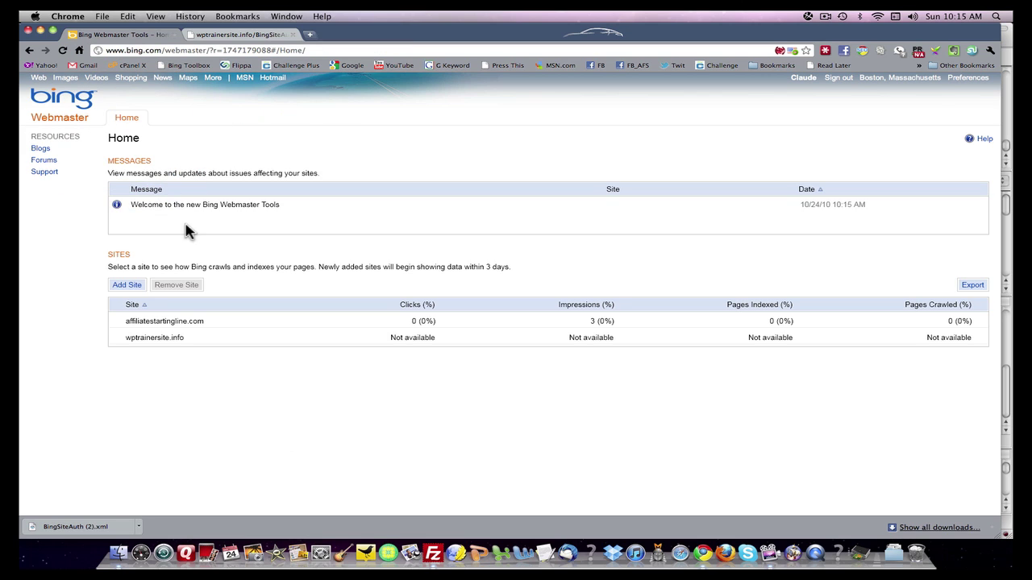
{"action": "left_click", "coordinate": [130, 118]}
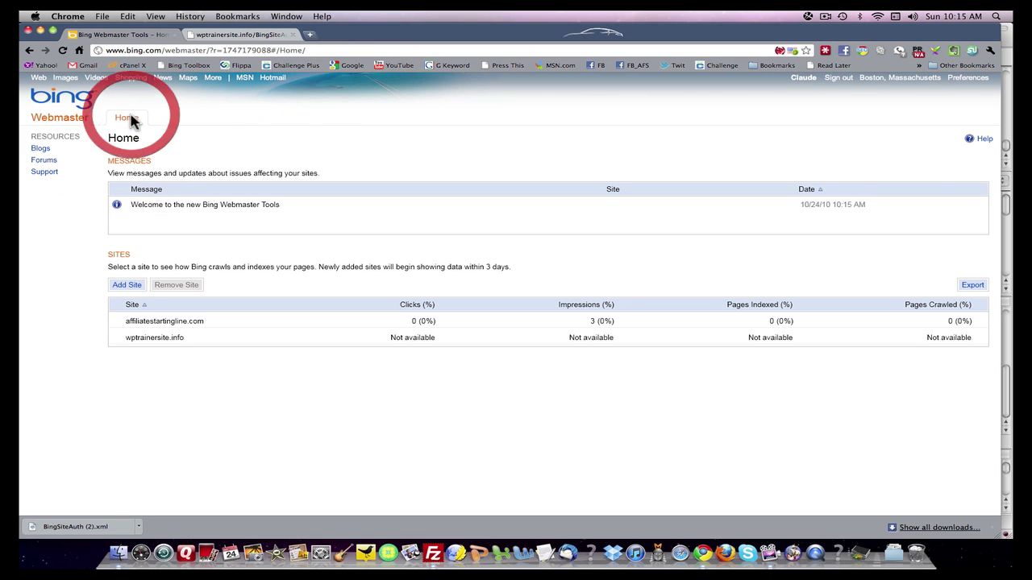
{"action": "left_click", "coordinate": [126, 143]}
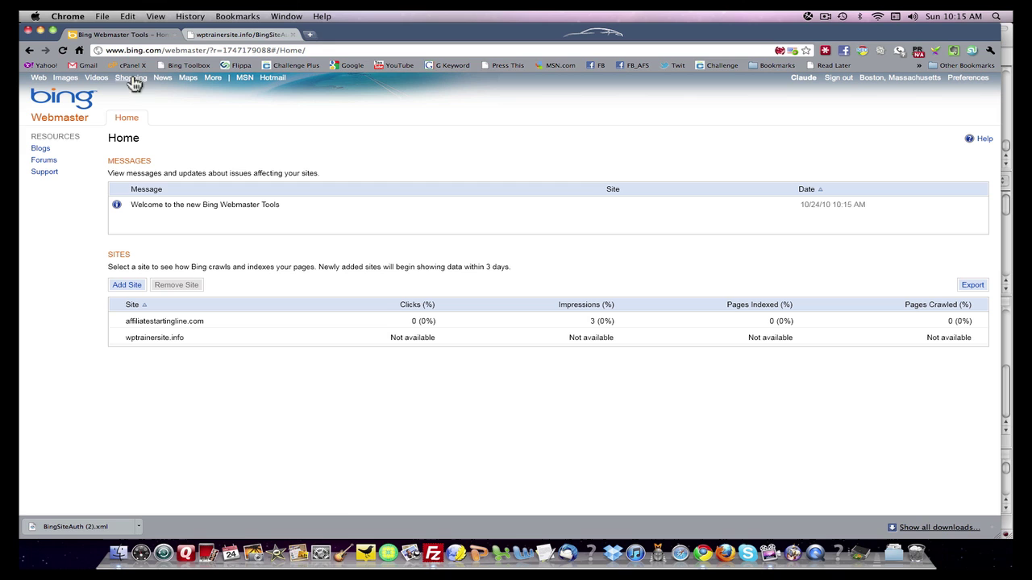
{"action": "left_click", "coordinate": [173, 69]}
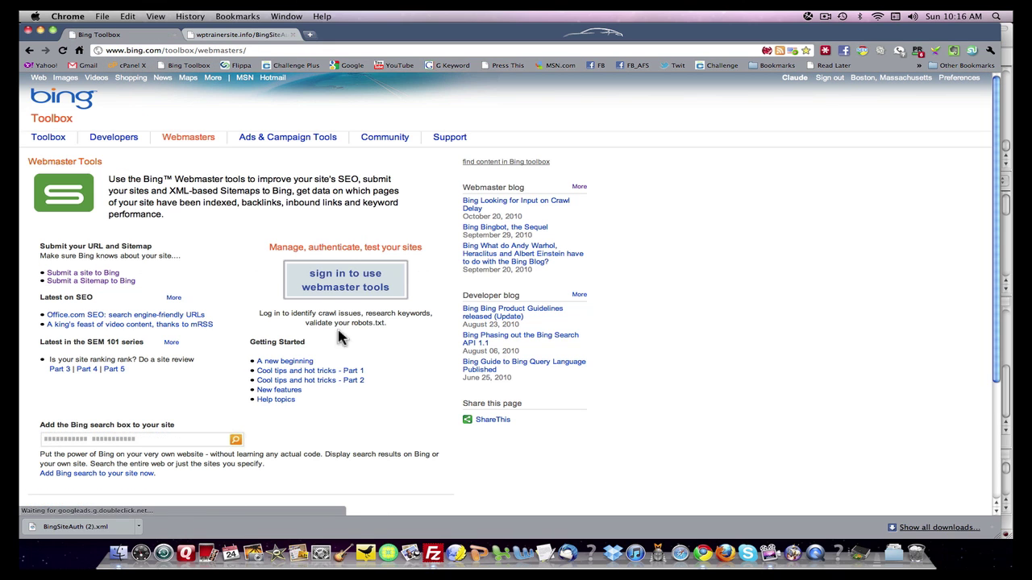
{"action": "left_click", "coordinate": [343, 289]}
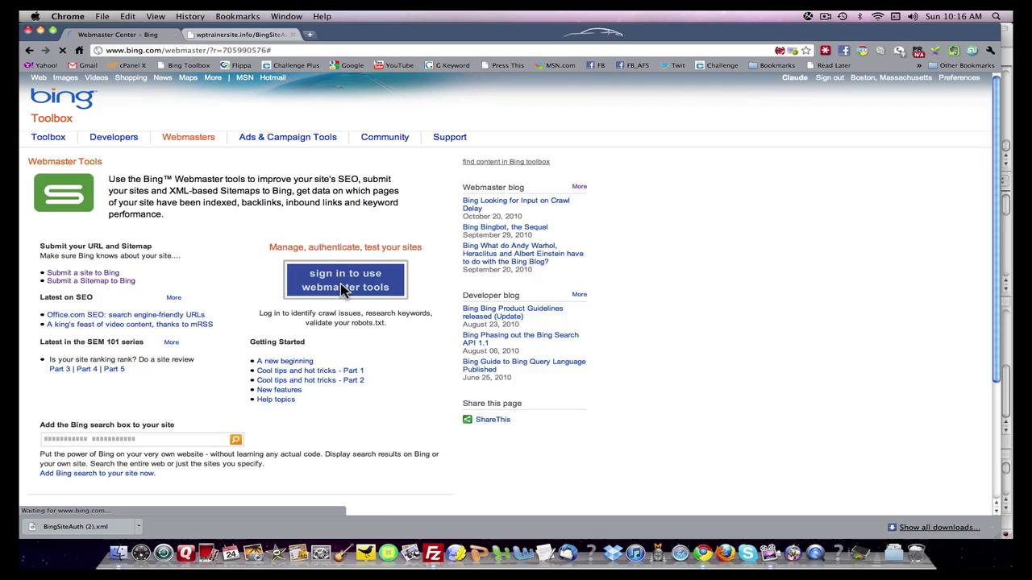